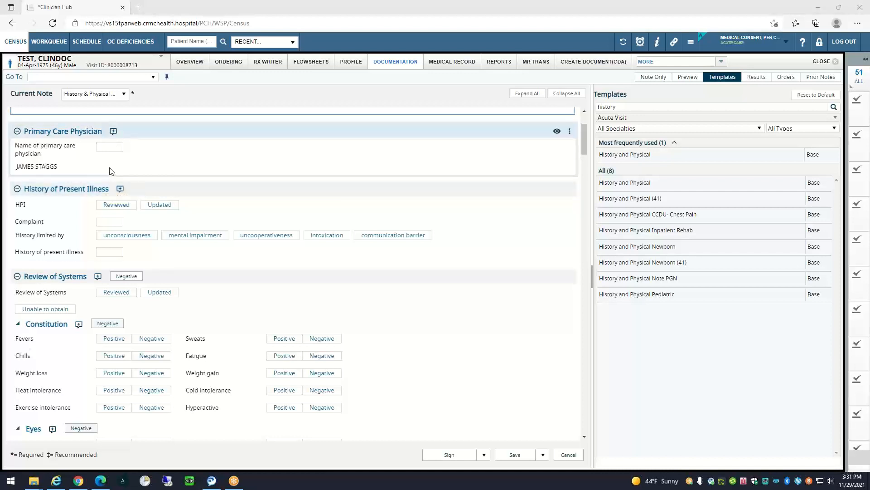
- Mark the HPI as Reviewed and set the history as limited by unconsciousness
{"action": "left_click", "coordinate": [107, 147]}
{"action": "left_click", "coordinate": [114, 206]}
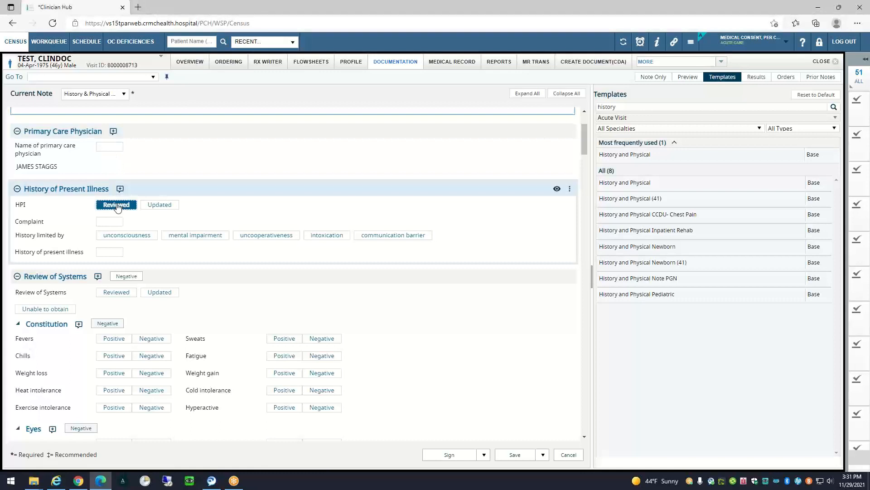
{"action": "left_click", "coordinate": [128, 235]}
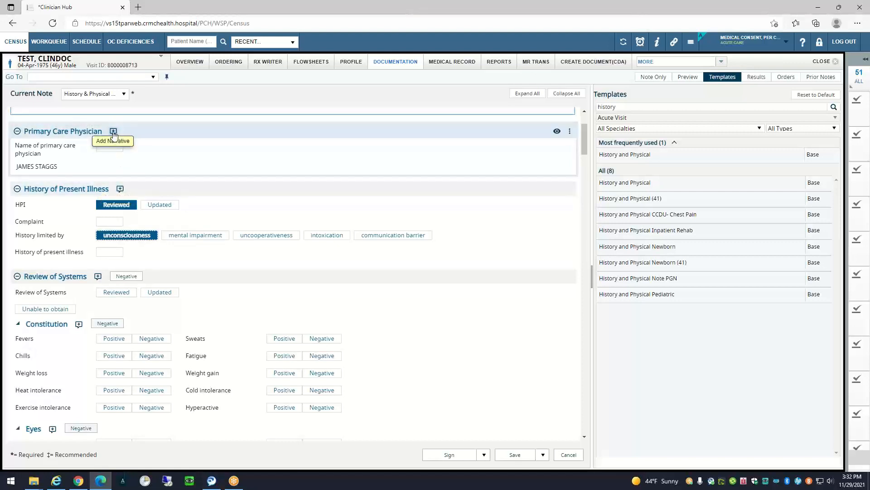
- Add the narrative "This is my narrative statement" to History of Present Illness and show the note preview
{"action": "left_click", "coordinate": [120, 188]}
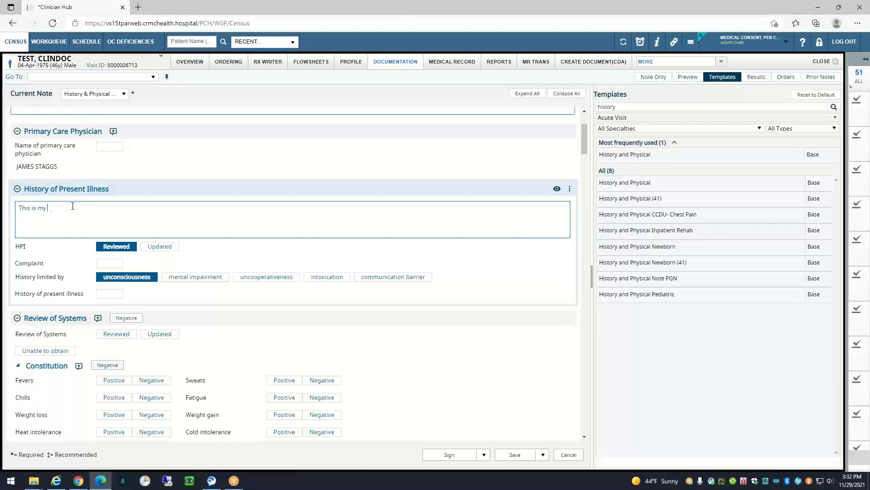
{"action": "type", "text": "This is my narrative statement"}
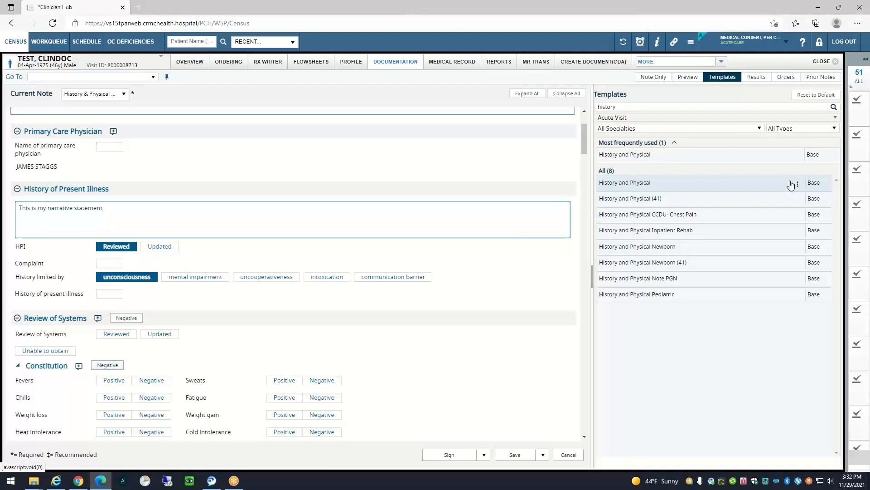
{"action": "left_click", "coordinate": [796, 155]}
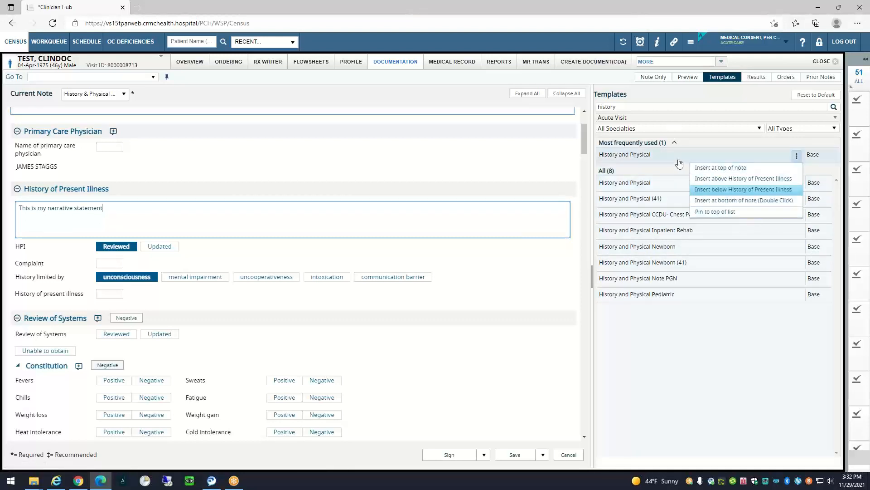
{"action": "left_click", "coordinate": [687, 80]}
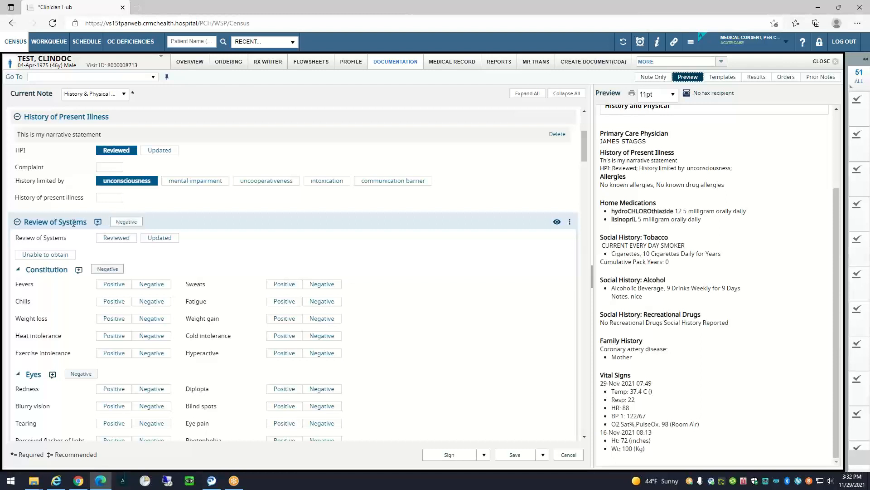
- Mark the entire Review of Systems section as Negative and look through its body-system findings
{"action": "left_click", "coordinate": [126, 222]}
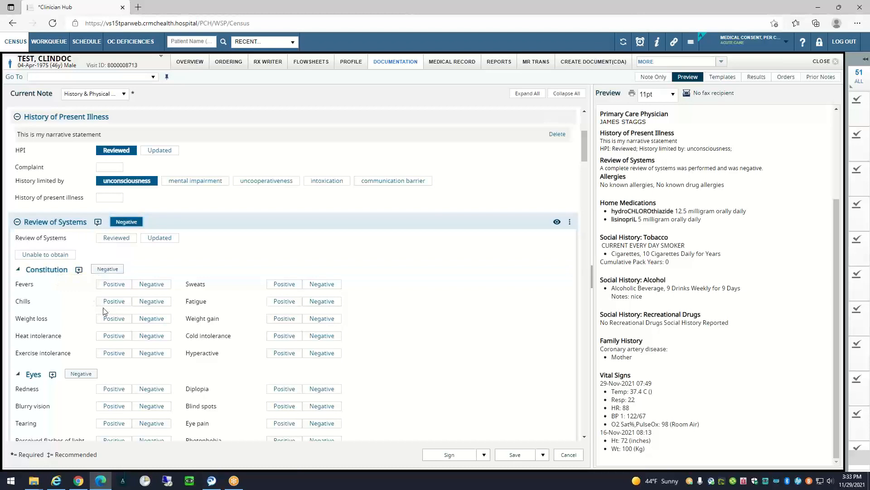
{"action": "scroll", "coordinate": [105, 311], "scroll_direction": "down", "scroll_amount": 3}
{"action": "scroll", "coordinate": [107, 312], "scroll_direction": "down", "scroll_amount": 2}
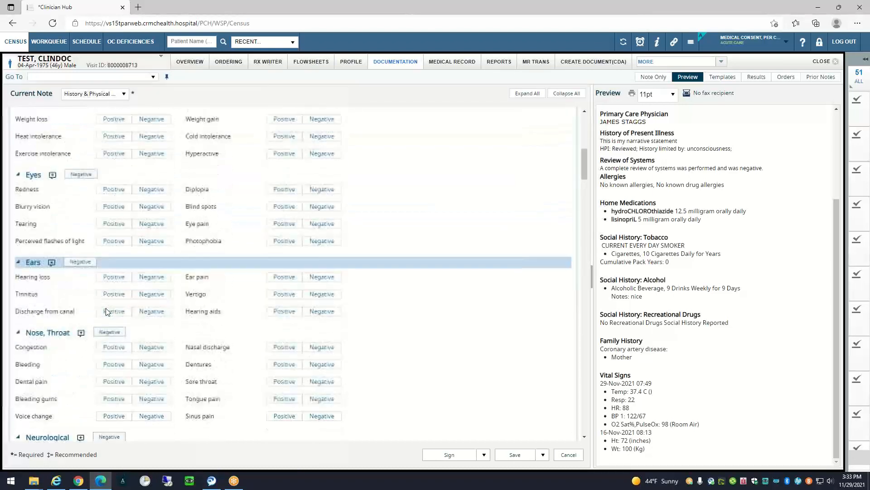
{"action": "scroll", "coordinate": [210, 264], "scroll_direction": "down", "scroll_amount": 4}
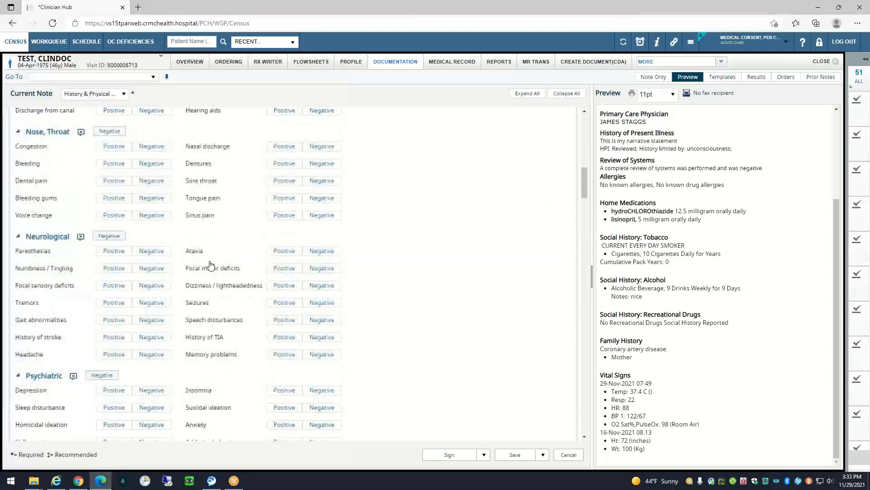
{"action": "scroll", "coordinate": [210, 263], "scroll_direction": "up", "scroll_amount": 4}
{"action": "scroll", "coordinate": [209, 262], "scroll_direction": "up", "scroll_amount": 4}
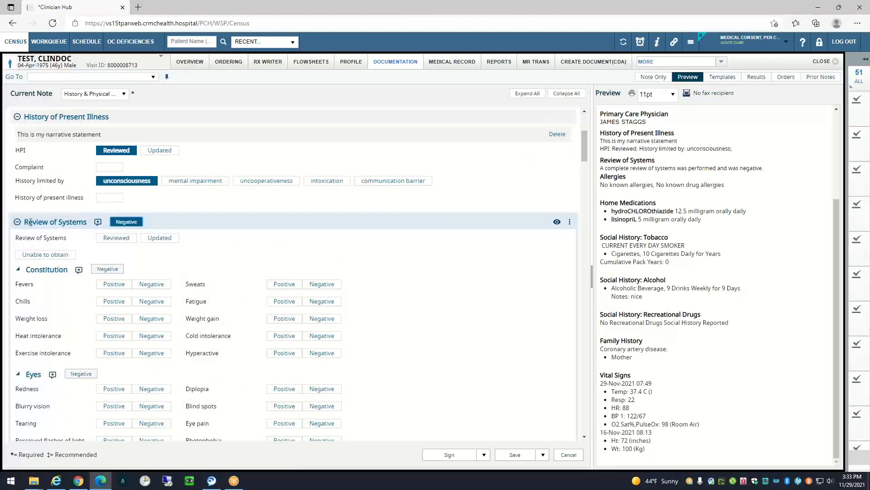
{"action": "left_click", "coordinate": [129, 222]}
{"action": "scroll", "coordinate": [167, 245], "scroll_direction": "down", "scroll_amount": 1}
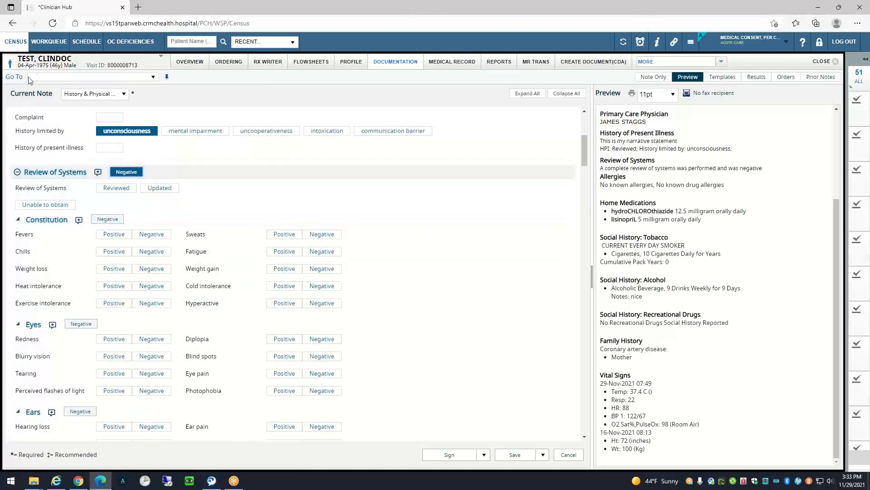
- Jump to the Physical Examination section of the note and mark the whole exam as WNL
{"action": "left_click", "coordinate": [153, 78]}
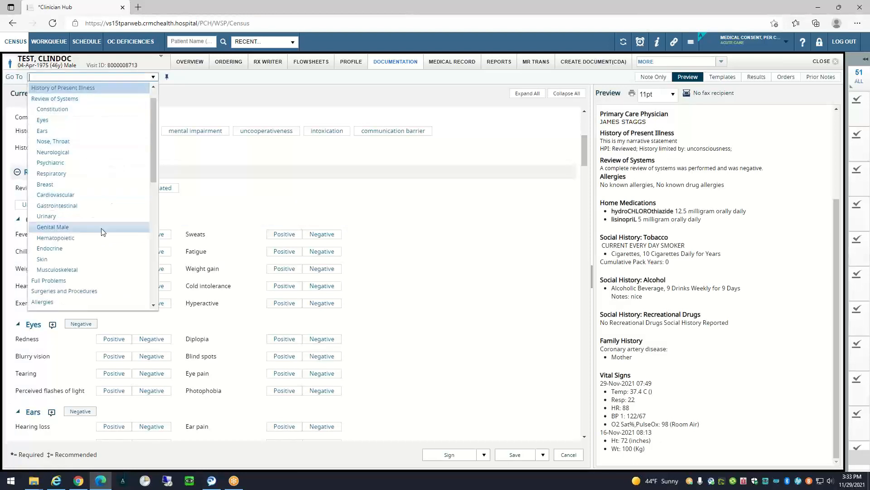
{"action": "scroll", "coordinate": [99, 233], "scroll_direction": "down", "scroll_amount": 5}
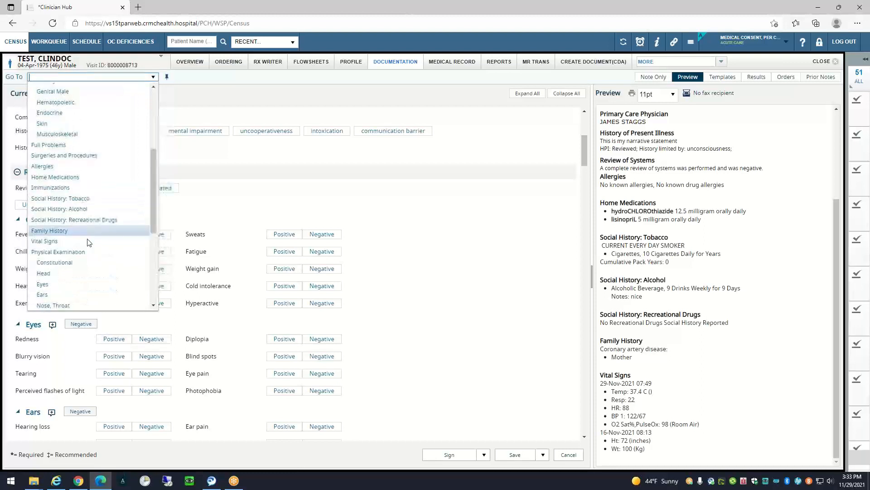
{"action": "left_click", "coordinate": [56, 252]}
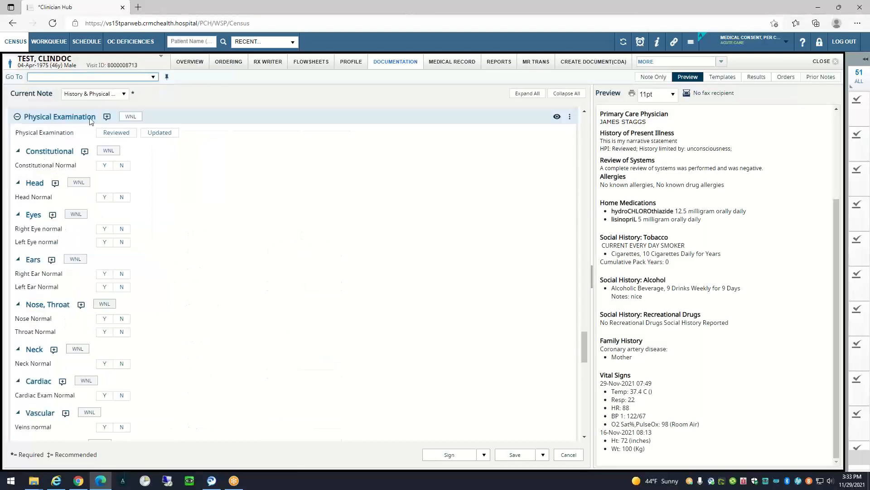
{"action": "left_click", "coordinate": [129, 119]}
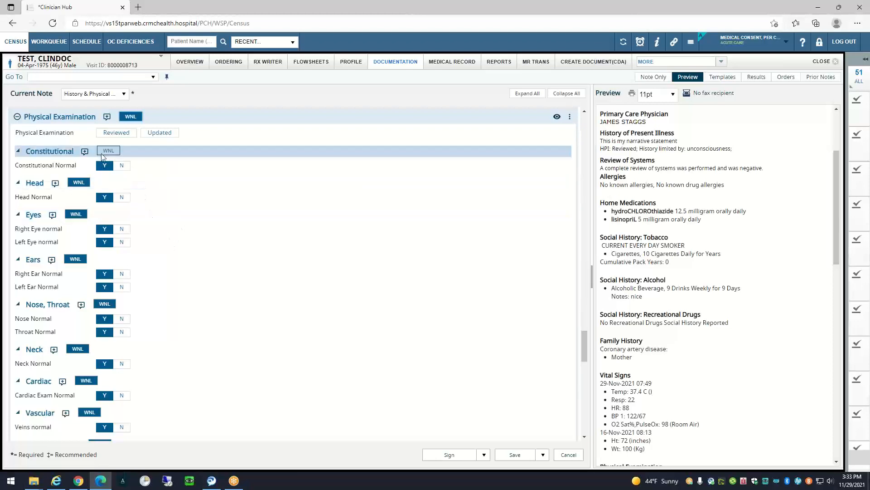
- Clear the normal findings for both eyes and mark the head as not normal with bony tenderness
{"action": "left_click", "coordinate": [104, 229]}
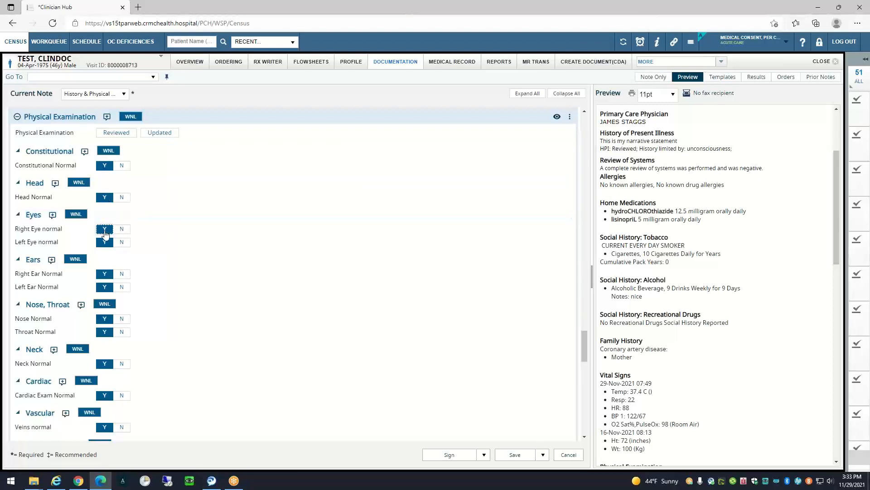
{"action": "left_click", "coordinate": [104, 245]}
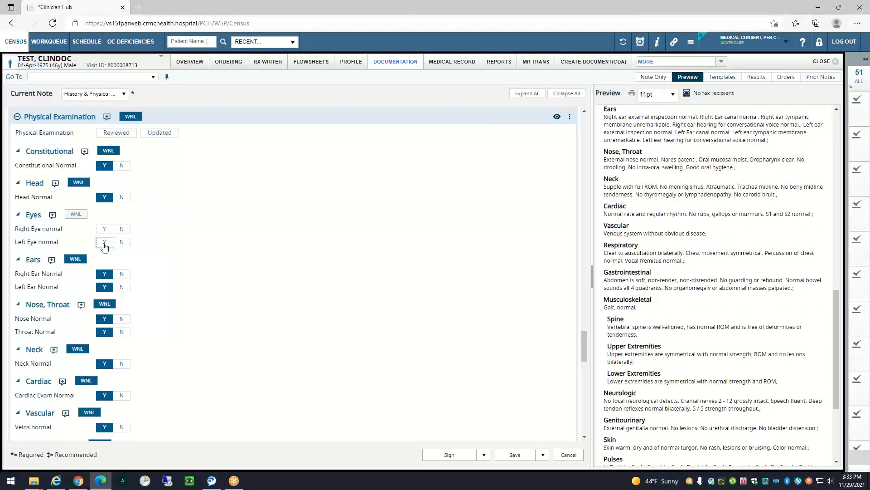
{"action": "left_click", "coordinate": [123, 198]}
{"action": "left_click", "coordinate": [124, 198]}
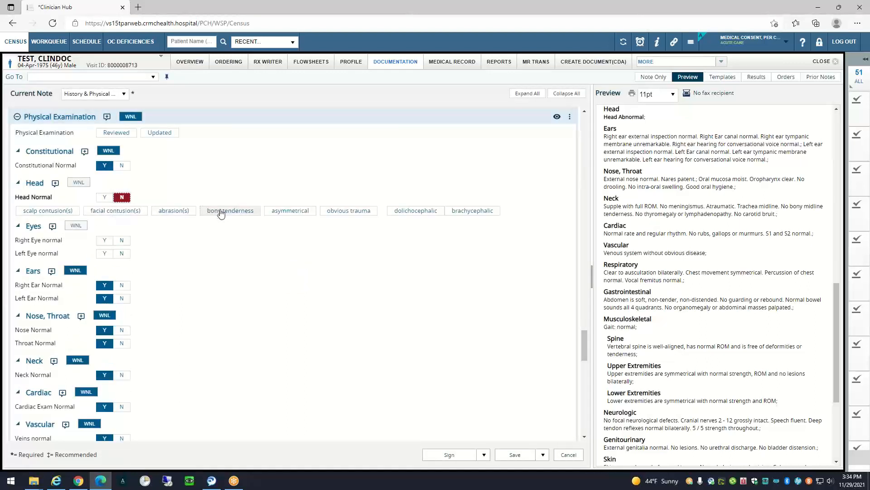
{"action": "left_click", "coordinate": [219, 211]}
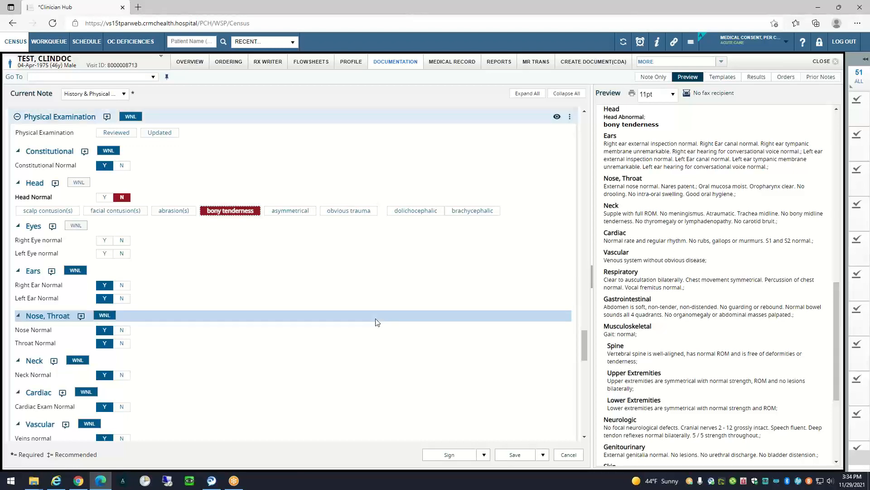
- Remove the Social History: Alcohol section from the note
{"action": "scroll", "coordinate": [375, 322], "scroll_direction": "down", "scroll_amount": 3}
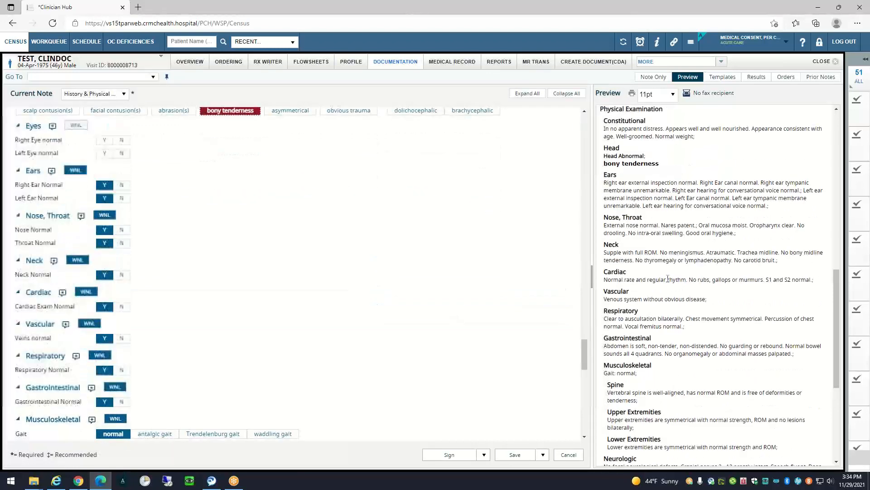
{"action": "scroll", "coordinate": [691, 278], "scroll_direction": "up", "scroll_amount": 5}
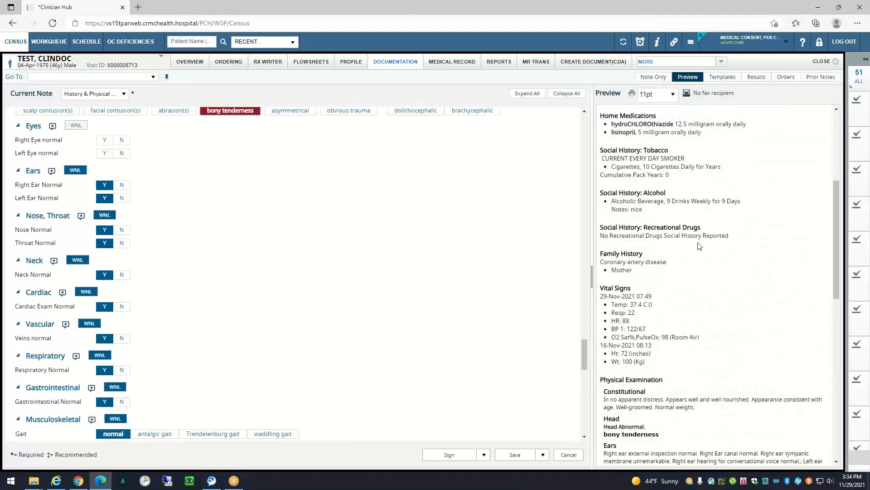
{"action": "scroll", "coordinate": [698, 246], "scroll_direction": "up", "scroll_amount": 2}
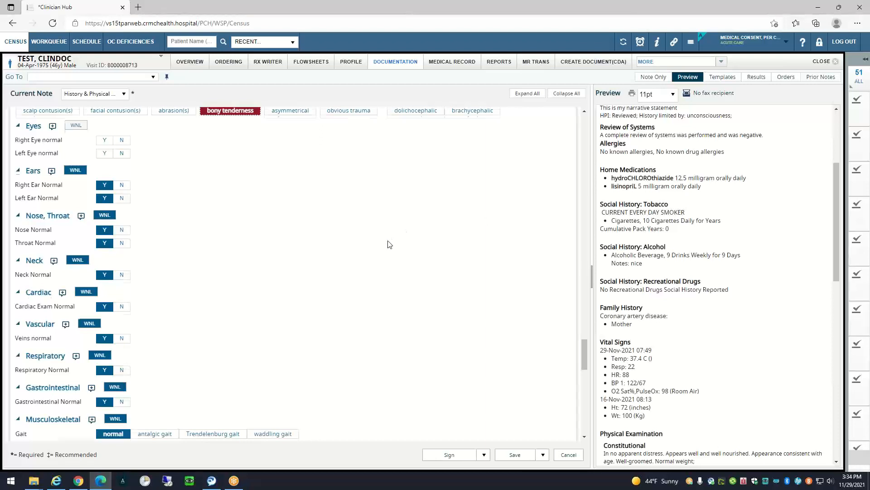
{"action": "scroll", "coordinate": [399, 238], "scroll_direction": "up", "scroll_amount": 12}
{"action": "scroll", "coordinate": [393, 244], "scroll_direction": "up", "scroll_amount": 8}
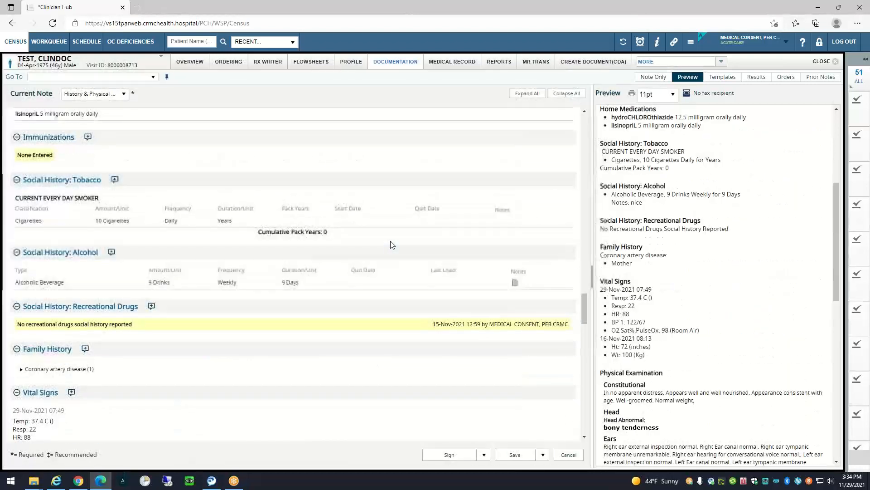
{"action": "scroll", "coordinate": [392, 244], "scroll_direction": "up", "scroll_amount": 1}
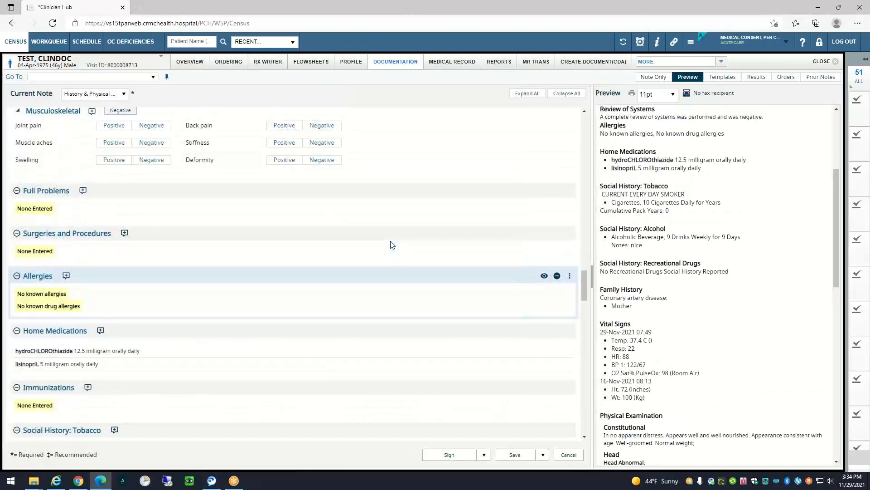
{"action": "scroll", "coordinate": [390, 241], "scroll_direction": "down", "scroll_amount": 6}
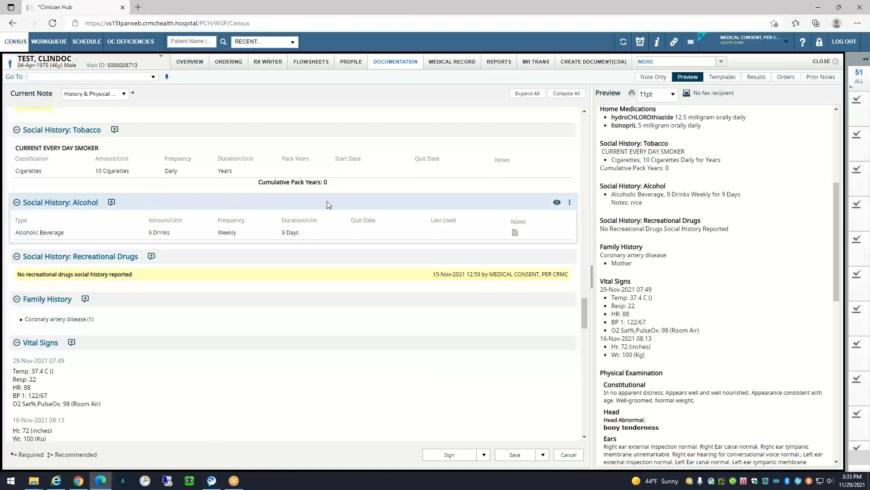
{"action": "left_click", "coordinate": [570, 202]}
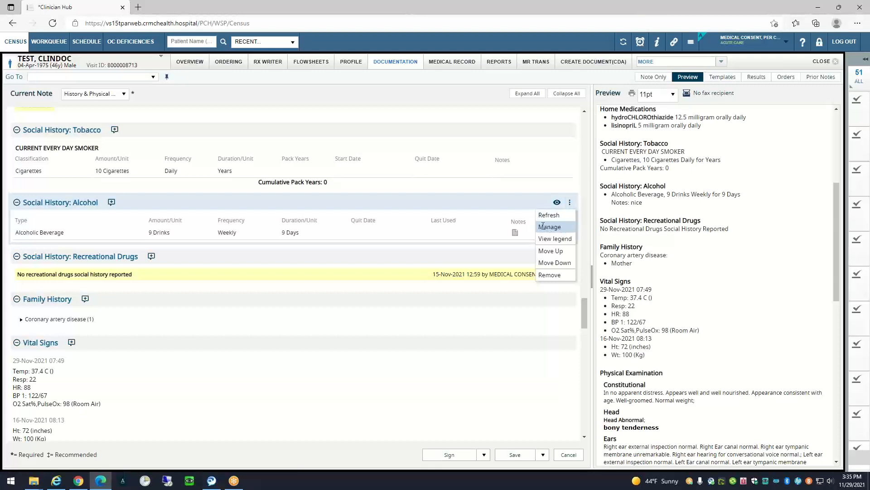
{"action": "left_click", "coordinate": [553, 276]}
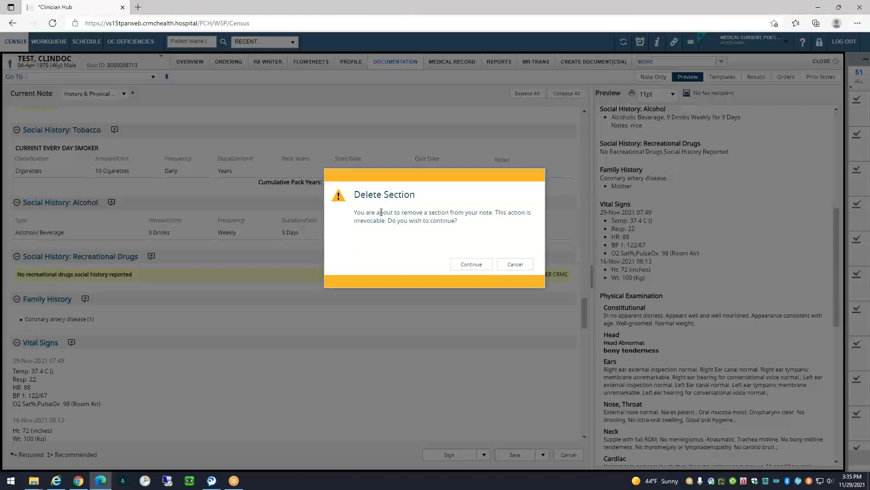
{"action": "left_click", "coordinate": [472, 264]}
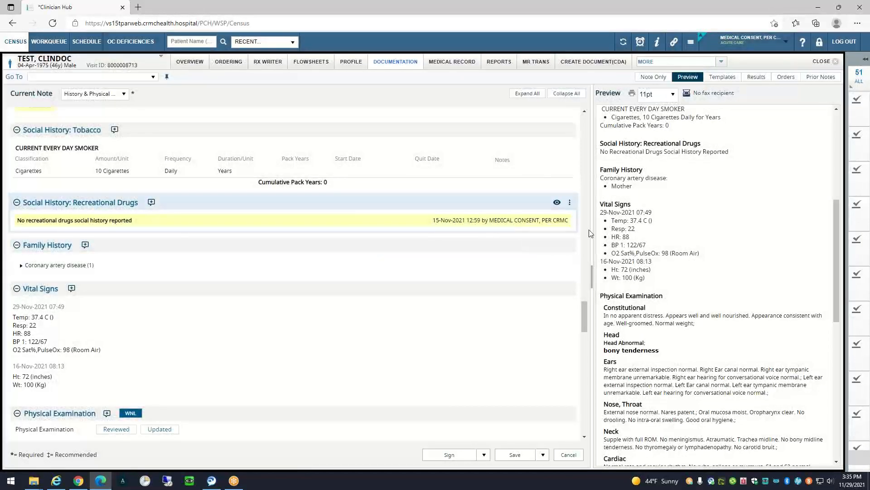
- Add the 29-Nov TSH and 16-Nov Basic Metabolic Profile to the top of the note, excluding potassium, CO2, creatinine, osmolality and anion gap
{"action": "scroll", "coordinate": [653, 190], "scroll_direction": "up", "scroll_amount": 1}
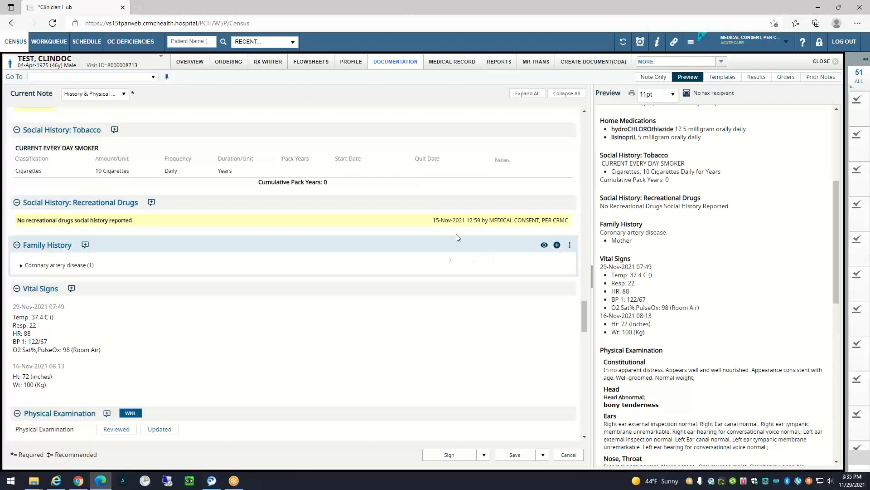
{"action": "scroll", "coordinate": [283, 311], "scroll_direction": "down", "scroll_amount": 2}
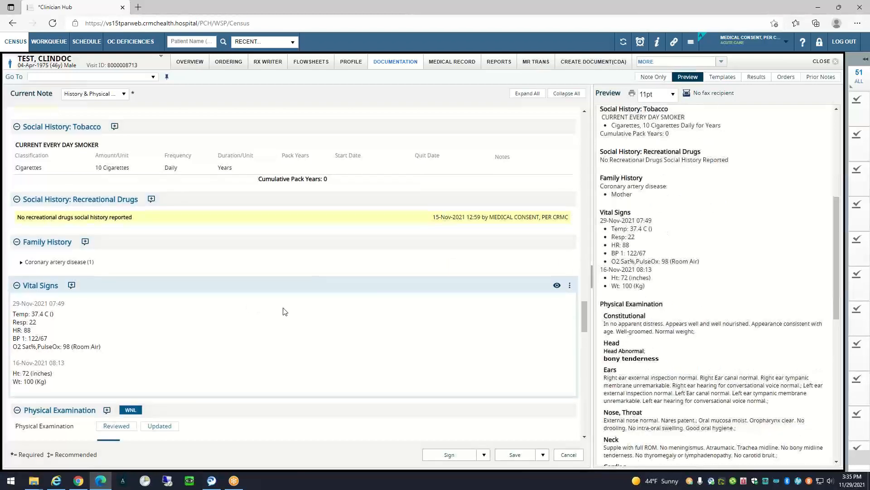
{"action": "scroll", "coordinate": [284, 310], "scroll_direction": "up", "scroll_amount": 5}
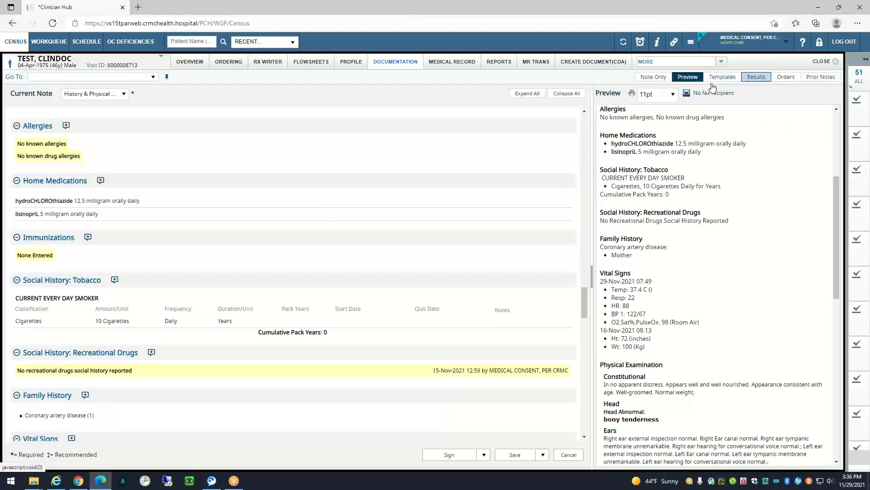
{"action": "left_click", "coordinate": [756, 78]}
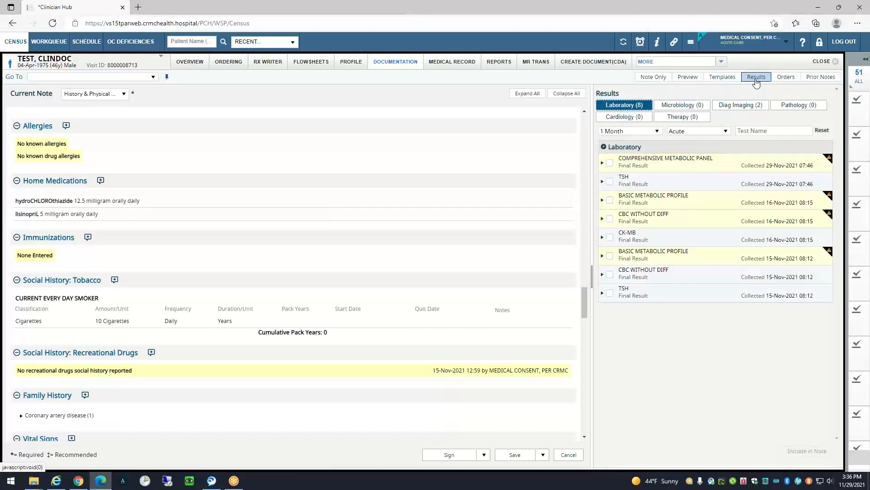
{"action": "left_click", "coordinate": [609, 182]}
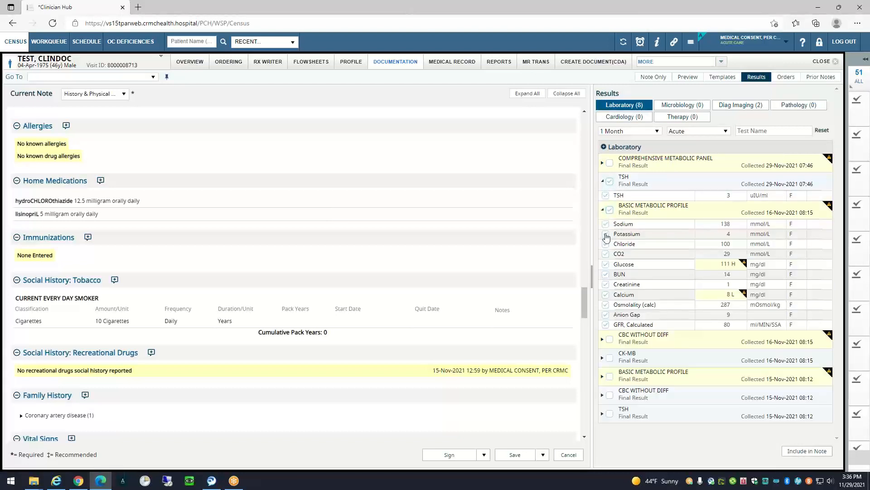
{"action": "left_click", "coordinate": [606, 234]}
{"action": "left_click", "coordinate": [605, 254]}
{"action": "left_click", "coordinate": [606, 285]}
{"action": "left_click", "coordinate": [606, 305]}
{"action": "left_click", "coordinate": [809, 454]}
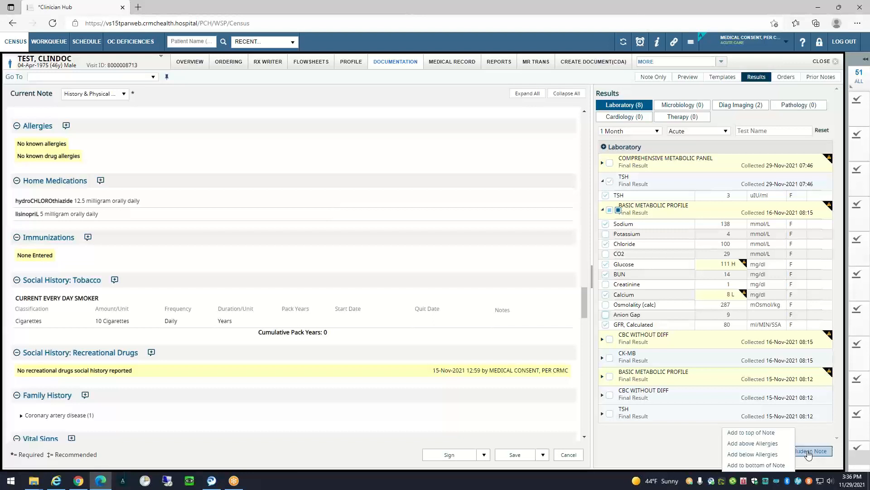
{"action": "left_click", "coordinate": [769, 436]}
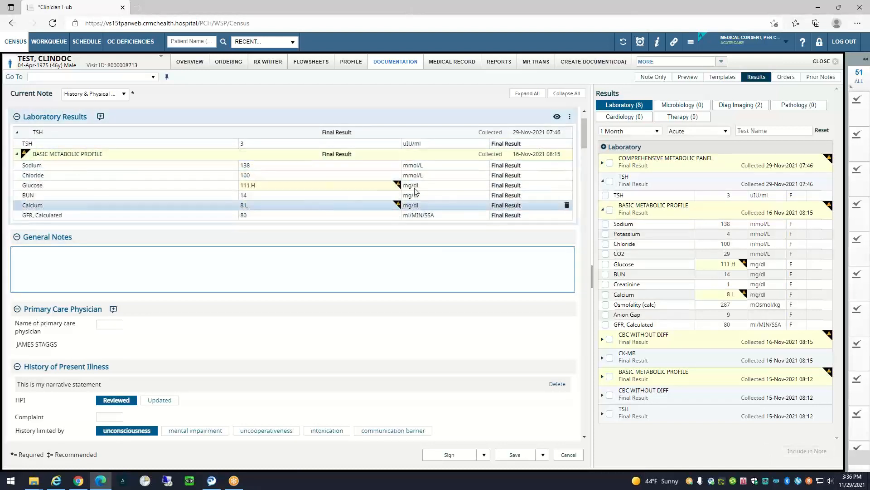
- Add the diagnostic imaging result XR HAND, TWO VIEWS LEFT to the top of the note
{"action": "left_click", "coordinate": [740, 106]}
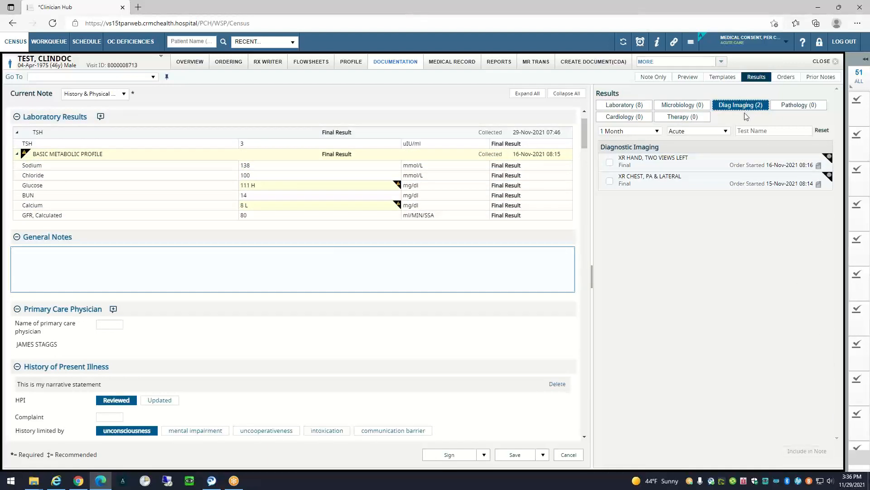
{"action": "left_click", "coordinate": [610, 162]}
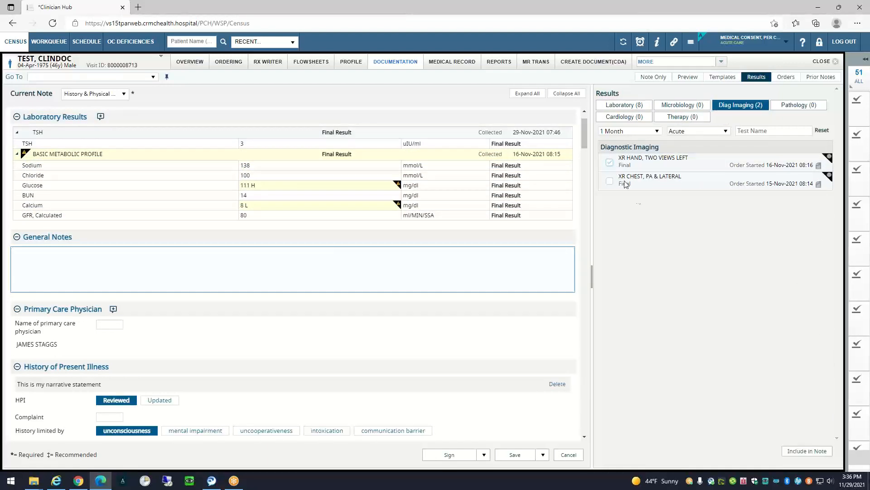
{"action": "left_click", "coordinate": [803, 452]}
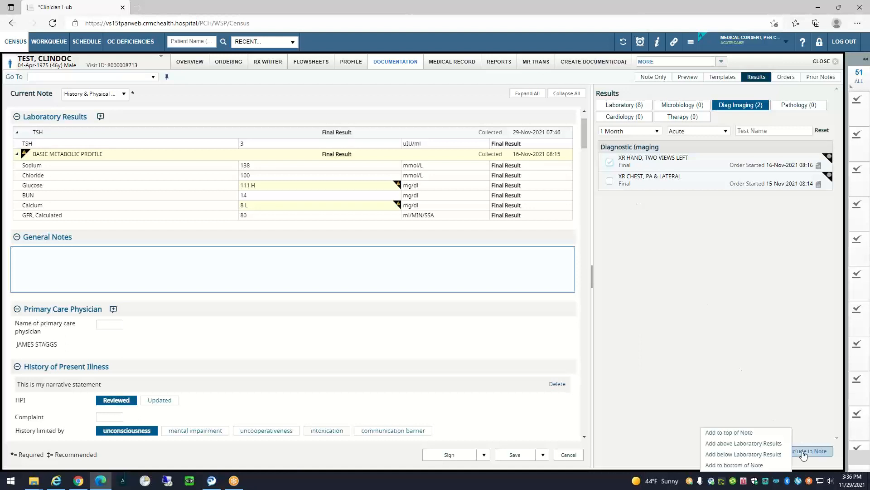
{"action": "left_click", "coordinate": [743, 433]}
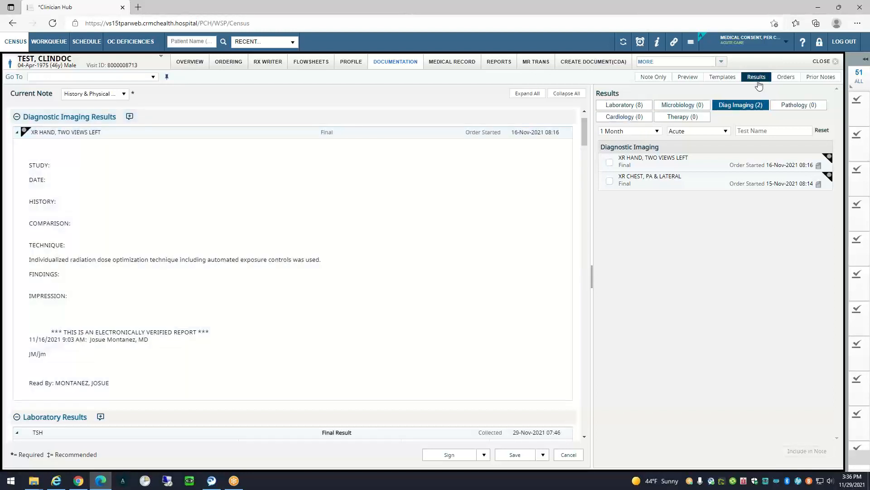
{"action": "left_click", "coordinate": [760, 80]}
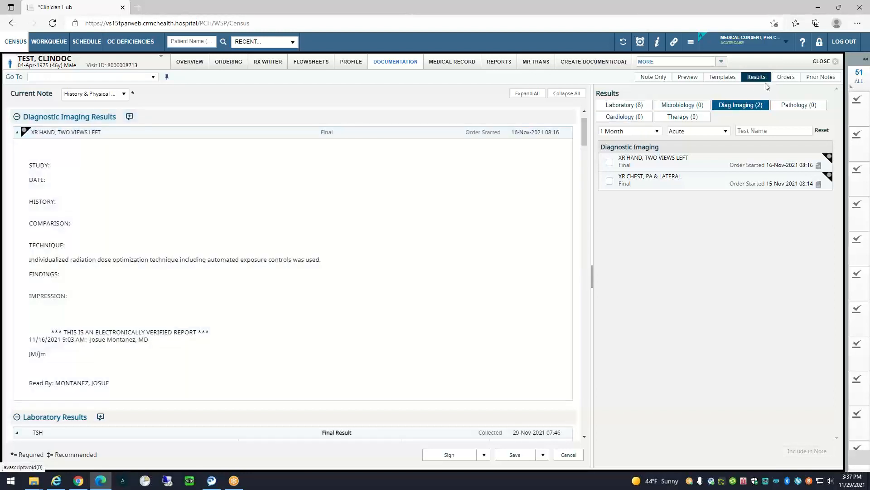
- Include the 29-Nov TSH and Comprehensive Metabolic Panel laboratory orders in the note
{"action": "left_click", "coordinate": [788, 78]}
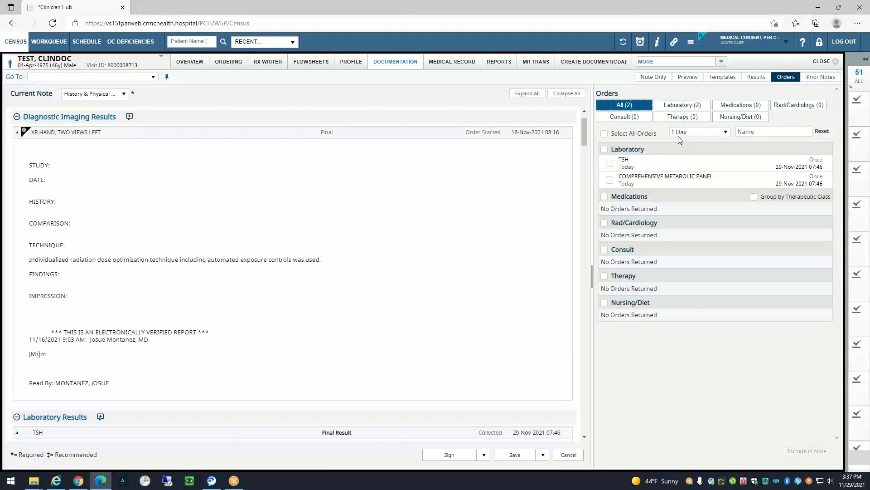
{"action": "left_click", "coordinate": [610, 164]}
{"action": "left_click", "coordinate": [610, 180]}
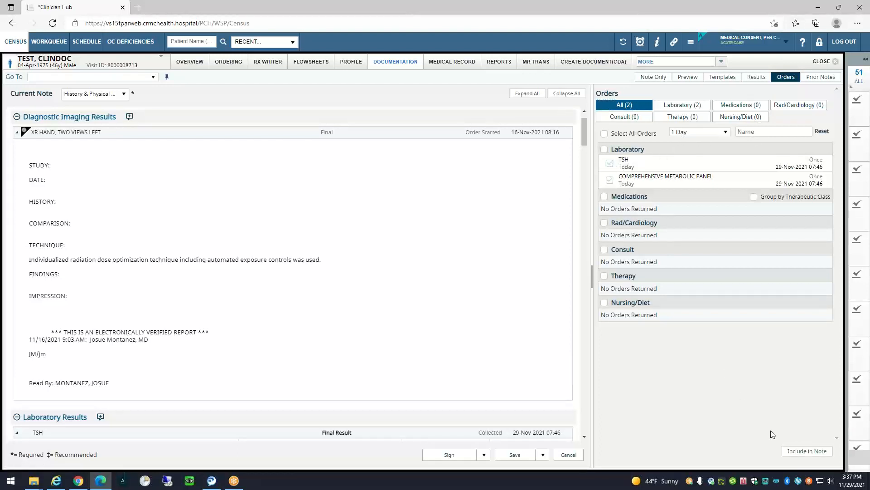
{"action": "left_click", "coordinate": [807, 450]}
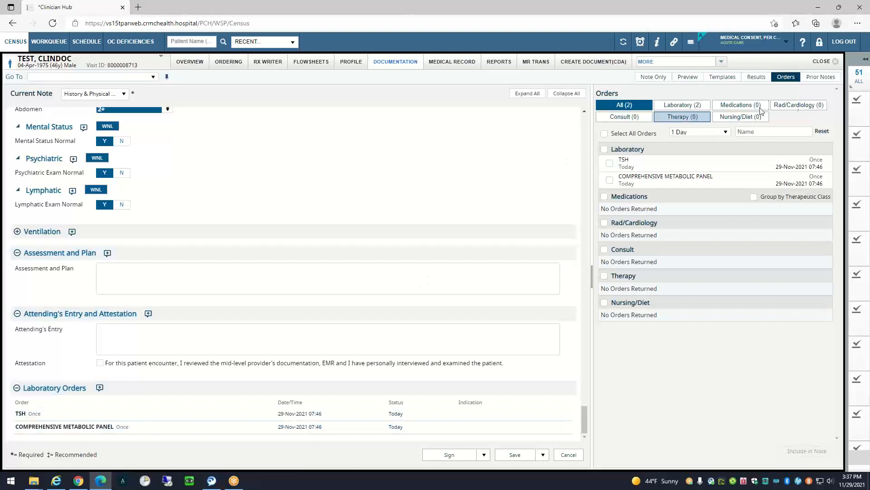
- Open the signed 29-Nov Procedure Note among the prior notes and copy its procedure performed and procedure details text
{"action": "left_click", "coordinate": [816, 81]}
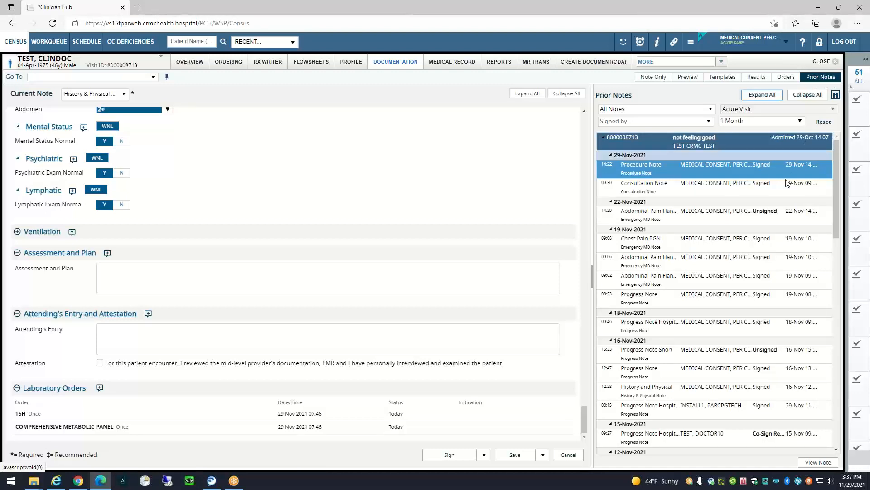
{"action": "double_click", "coordinate": [714, 168]}
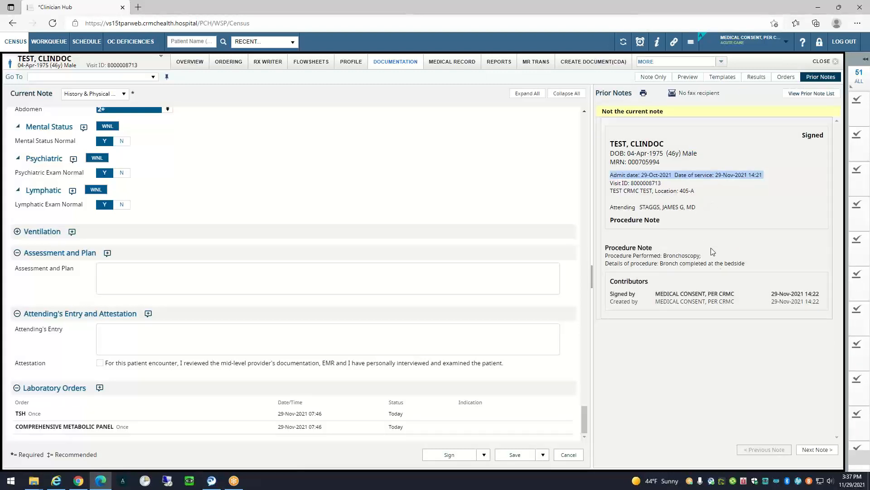
{"action": "left_click", "coordinate": [754, 269]}
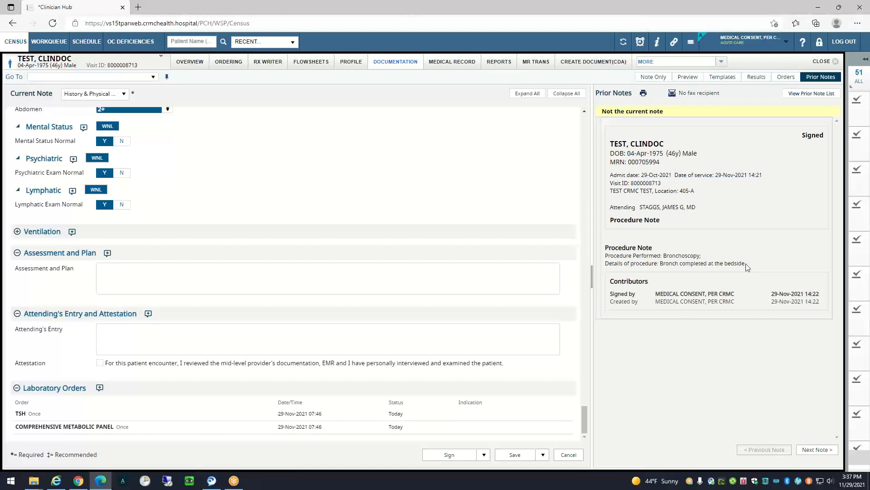
{"action": "left_click_drag", "start_coordinate": [750, 265], "coordinate": [607, 256]}
{"action": "right_click", "coordinate": [639, 267]}
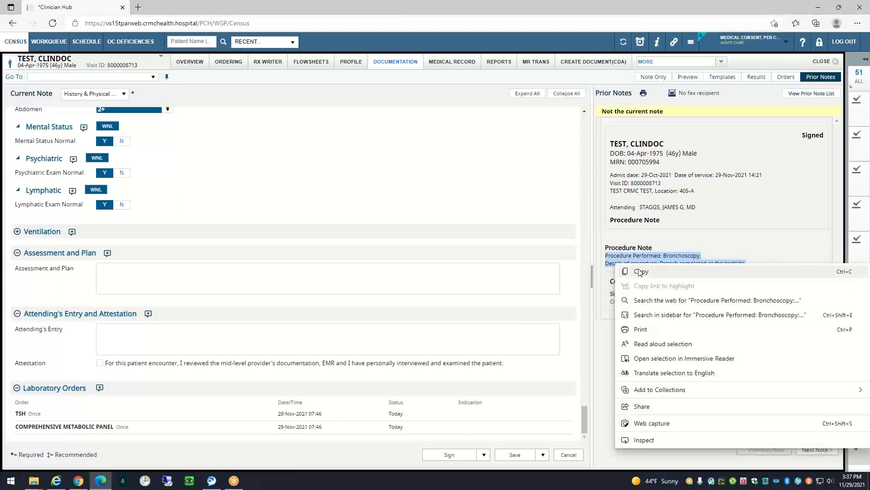
{"action": "left_click", "coordinate": [640, 271]}
- Paste the copied procedure text into Assessment and Plan and shorten the wording just before "bedside"
{"action": "left_click", "coordinate": [114, 272]}
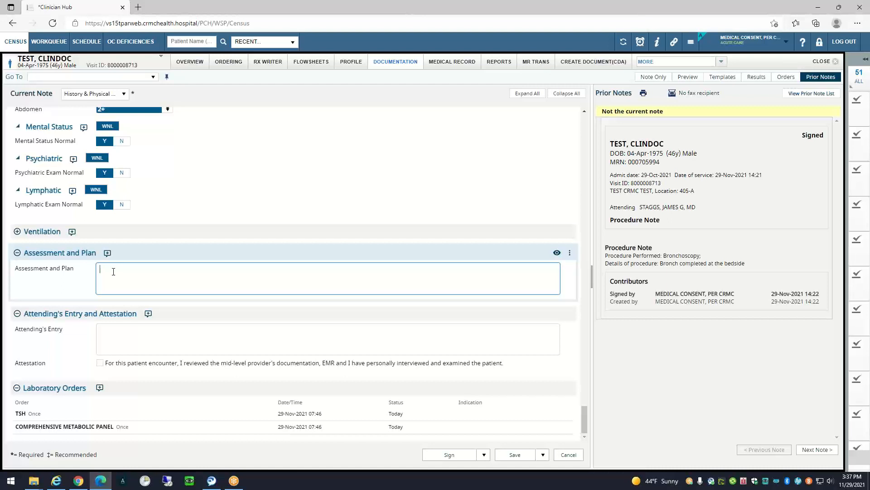
{"action": "key", "text": "ctrl+v"}
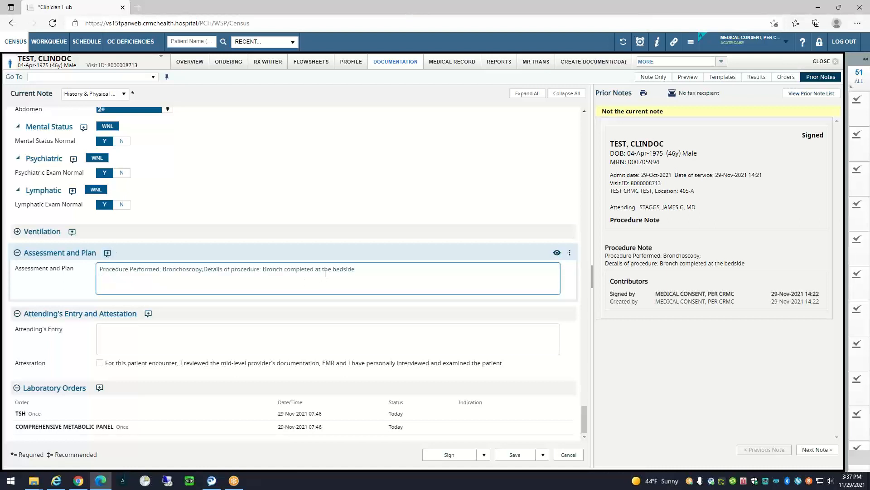
{"action": "left_click_drag", "start_coordinate": [329, 270], "coordinate": [317, 269]}
{"action": "key", "text": "BackSpace"}
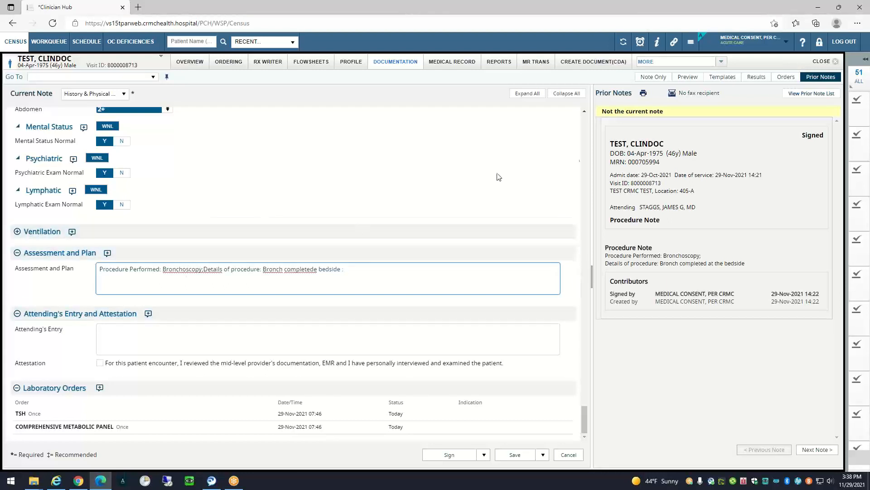
- Return to the prior note list, view the patient's historical documents in OneContent and close that window
{"action": "left_click", "coordinate": [811, 94]}
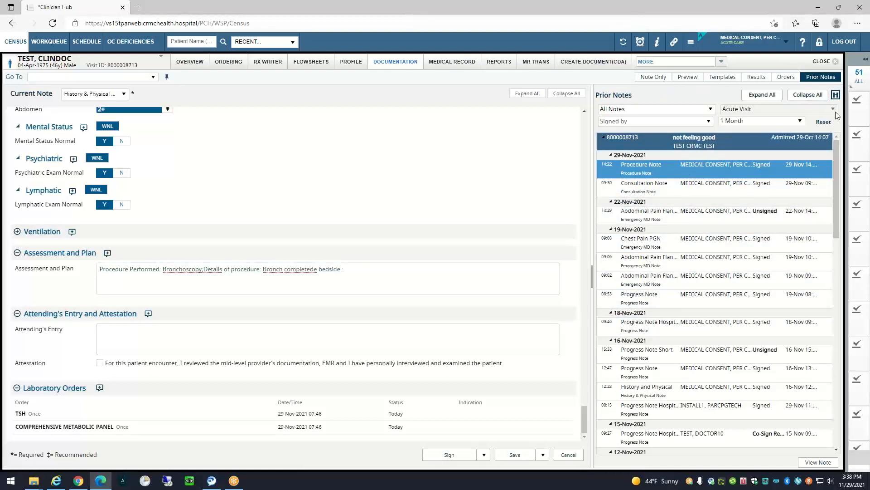
{"action": "left_click", "coordinate": [836, 96]}
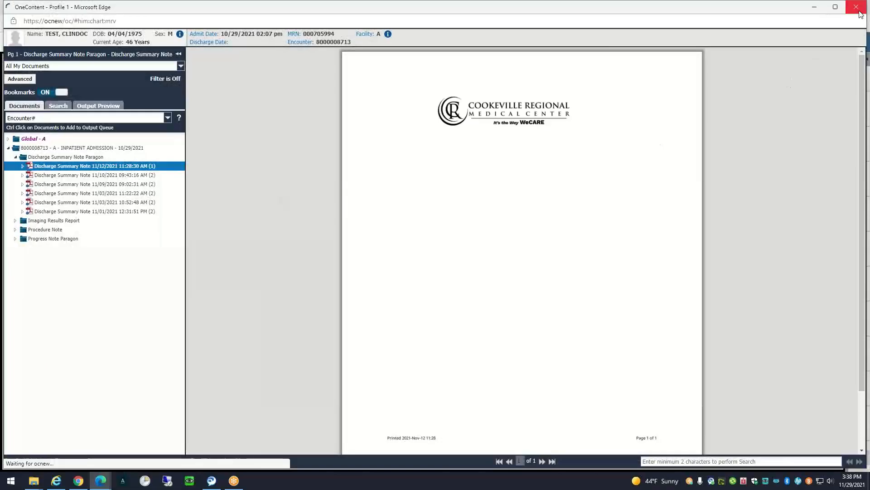
{"action": "left_click", "coordinate": [856, 8]}
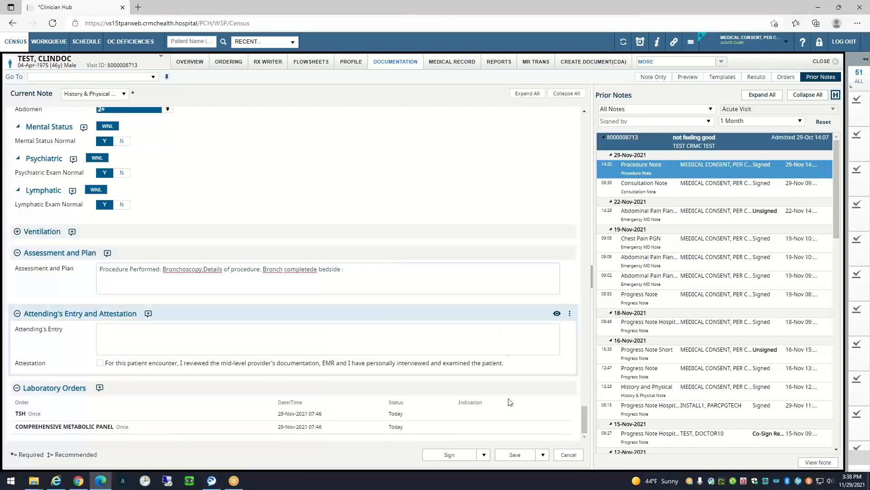
- Save the History & Physical note unsigned and close it
{"action": "left_click", "coordinate": [520, 454]}
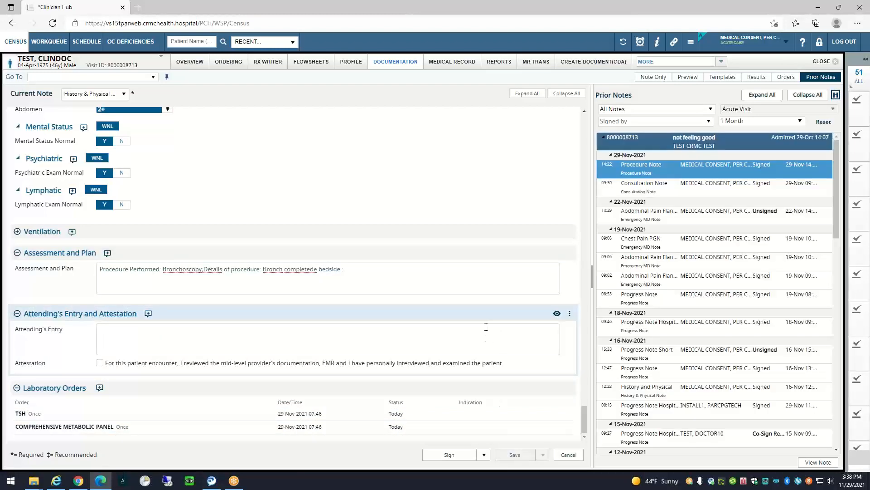
{"action": "left_click", "coordinate": [572, 456]}
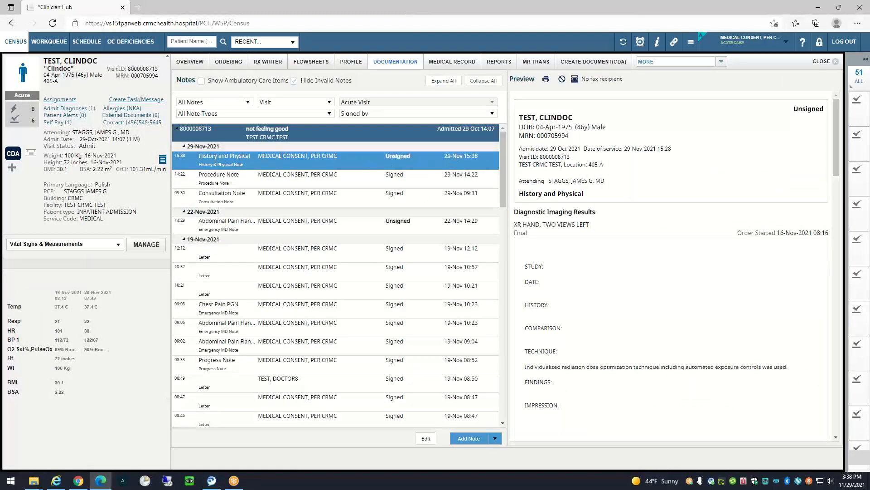
- Reopen the unsigned History and Physical note with its preview and append "This is my additional information" to Assessment and Plan
{"action": "double_click", "coordinate": [321, 160]}
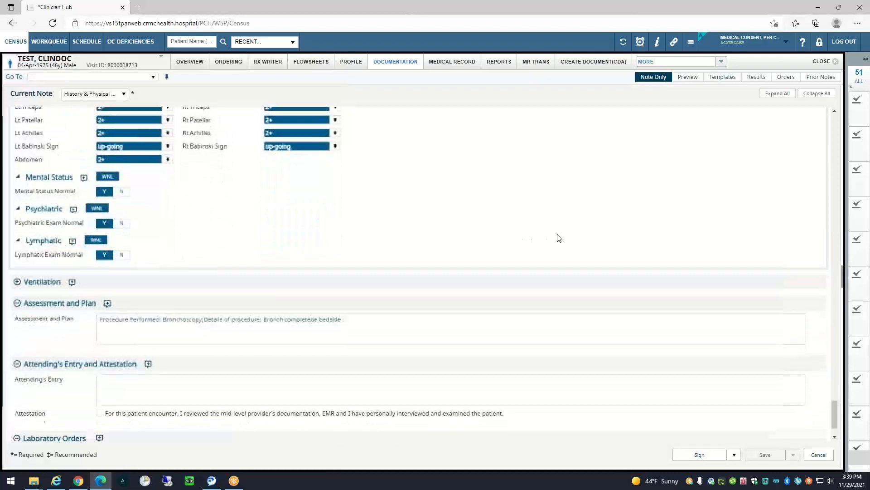
{"action": "left_click", "coordinate": [688, 78]}
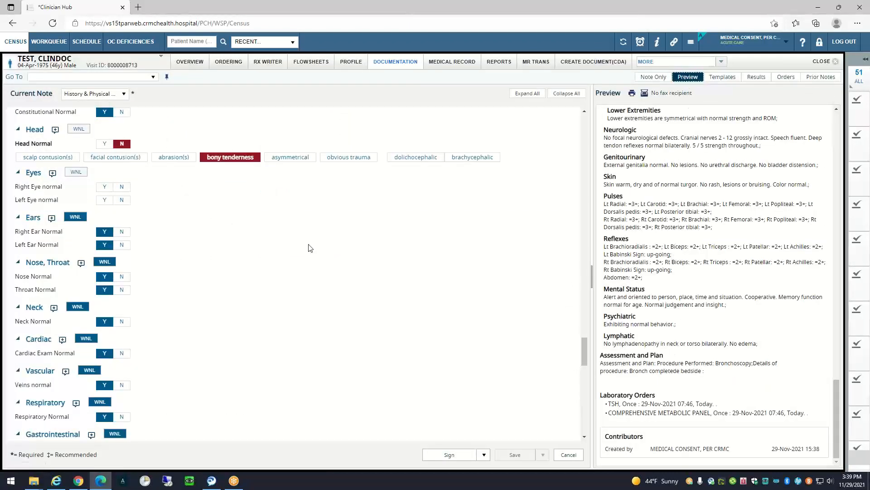
{"action": "scroll", "coordinate": [272, 254], "scroll_direction": "down", "scroll_amount": 10}
{"action": "scroll", "coordinate": [273, 257], "scroll_direction": "down", "scroll_amount": 5}
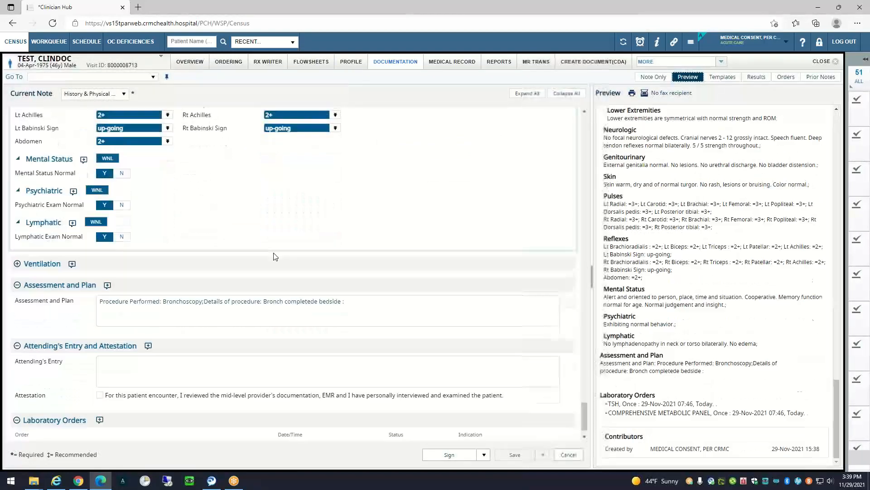
{"action": "left_click", "coordinate": [354, 271]}
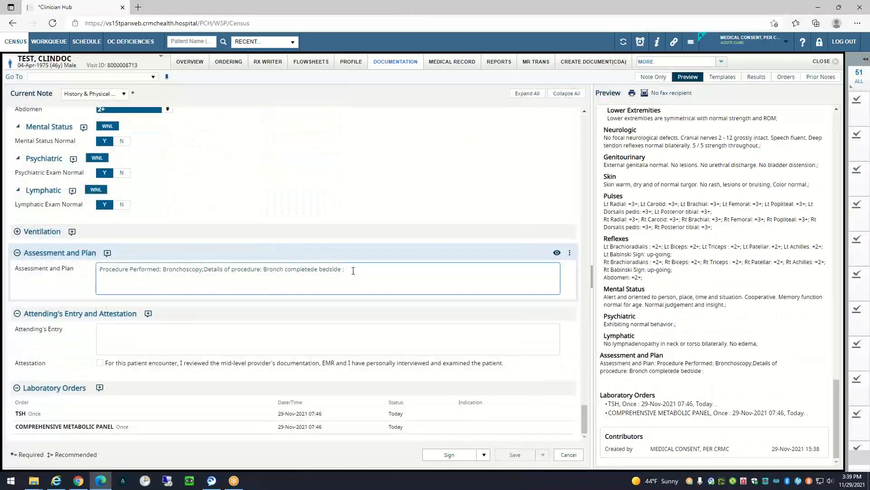
{"action": "type", "text": "This is my"}
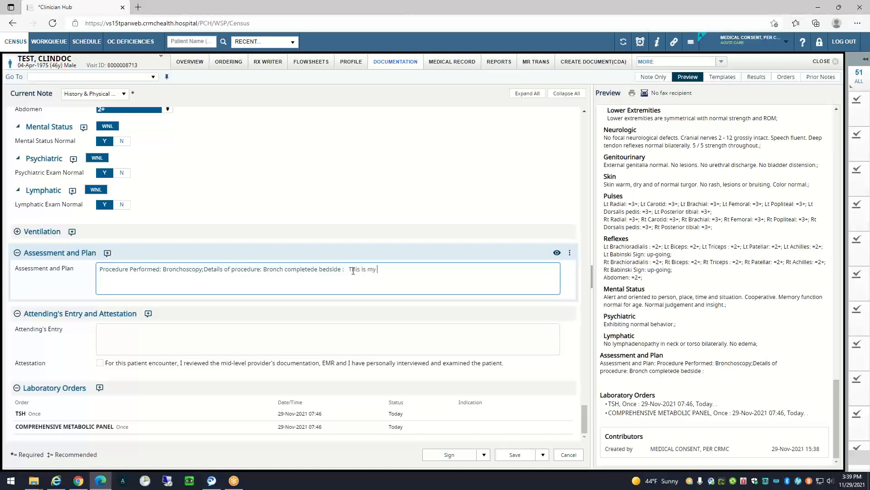
{"action": "type", "text": " additional information"}
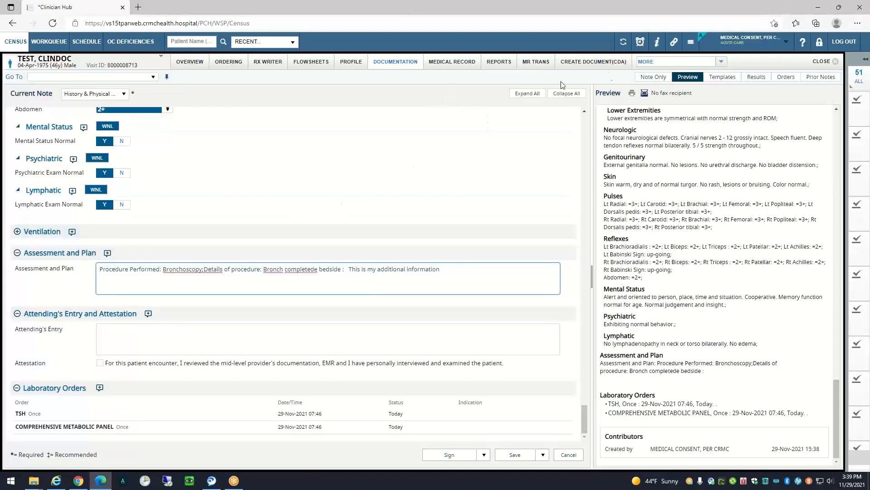
- View the patient's overview and order queue, and return to the open note in Documentation
{"action": "left_click", "coordinate": [197, 69]}
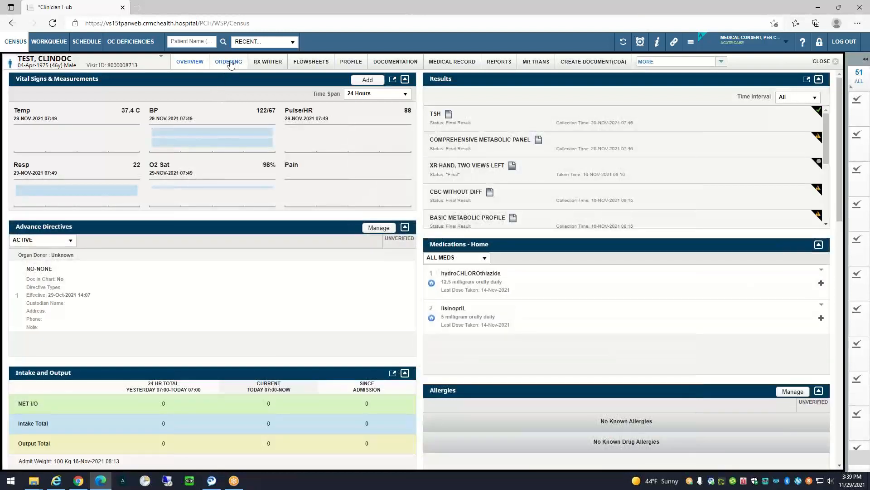
{"action": "left_click", "coordinate": [235, 68]}
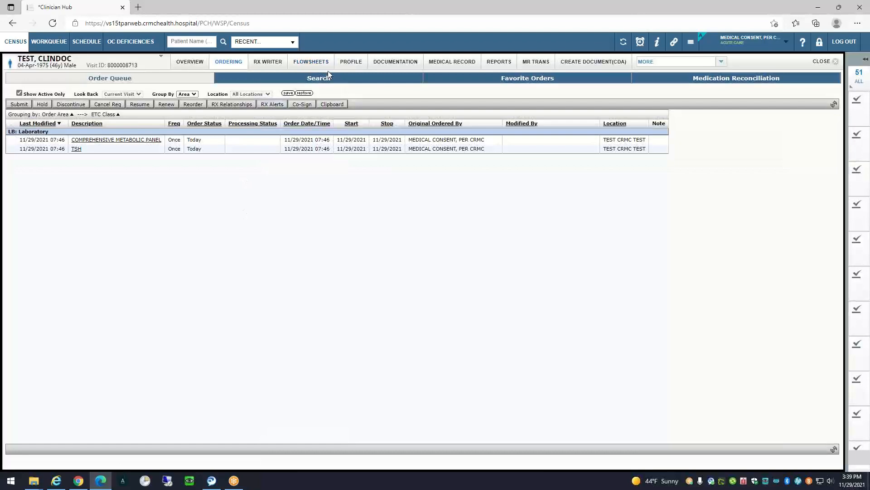
{"action": "left_click", "coordinate": [403, 65]}
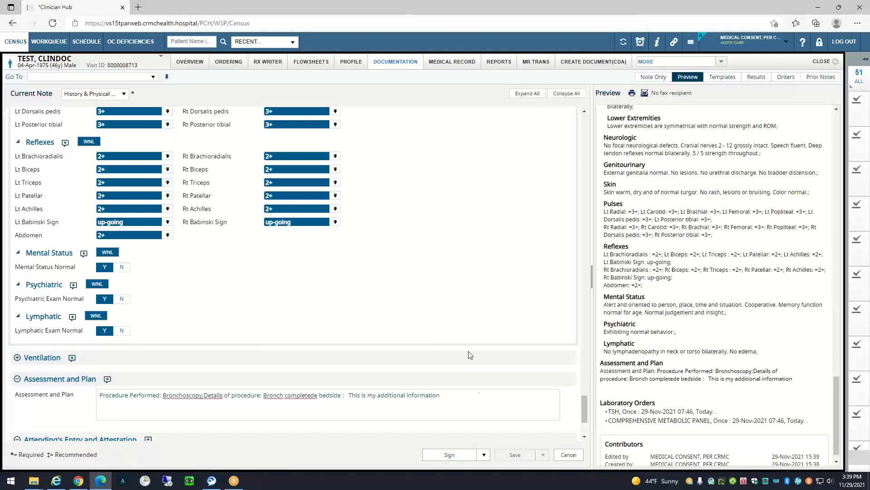
- Sign the History & Physical note
{"action": "left_click", "coordinate": [454, 460]}
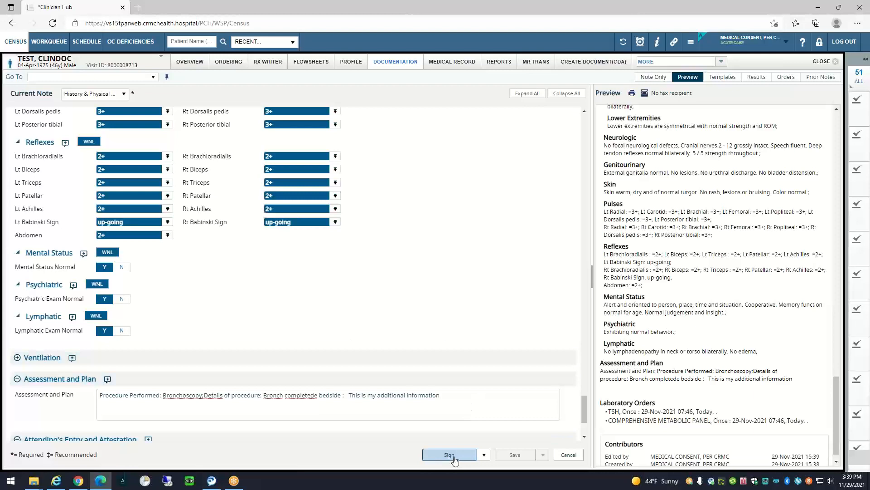